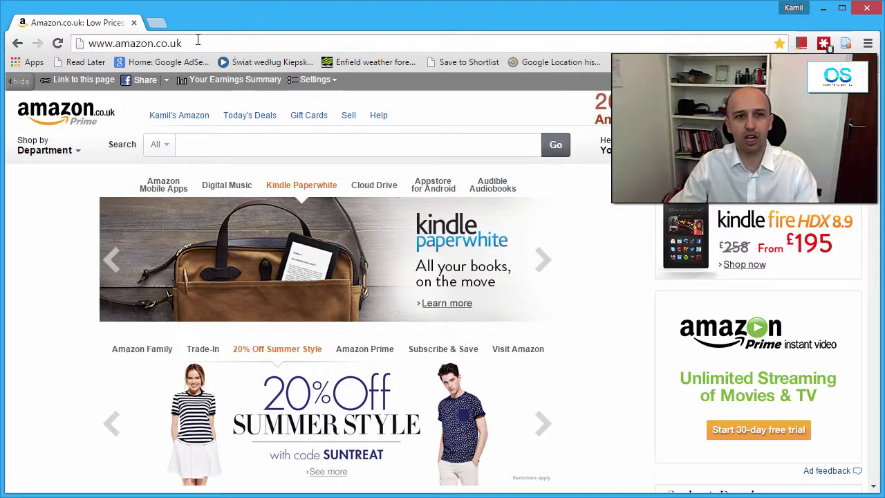
# Search Amazon for 'night vision device' and open the 7x60 Professional Night Vision Digital Monocular.
pyautogui.click(242, 149)
pyautogui.write('nigh')
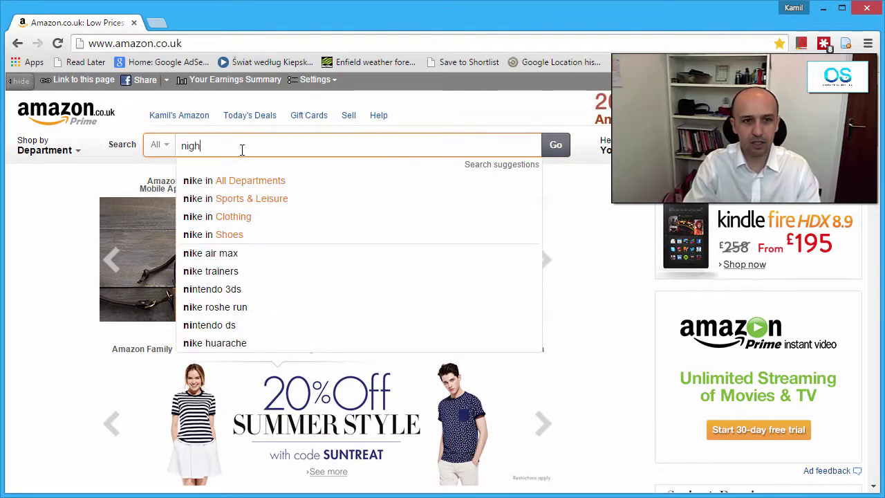
pyautogui.write('t vision device')
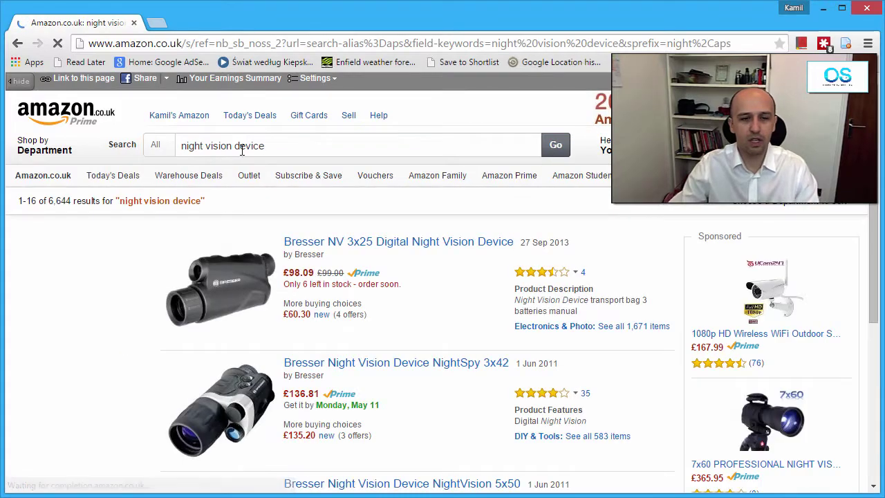
pyautogui.scroll(-15, 339, 294)
pyautogui.scroll(-10, 339, 294)
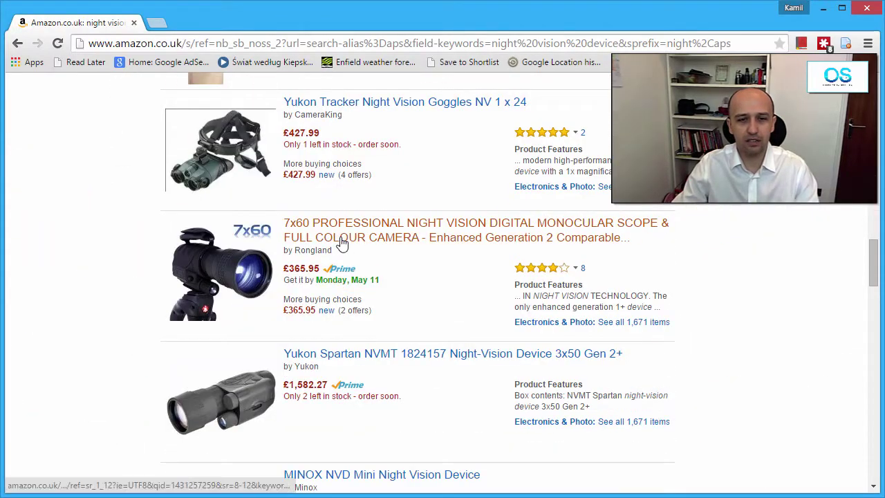
pyautogui.click(339, 239)
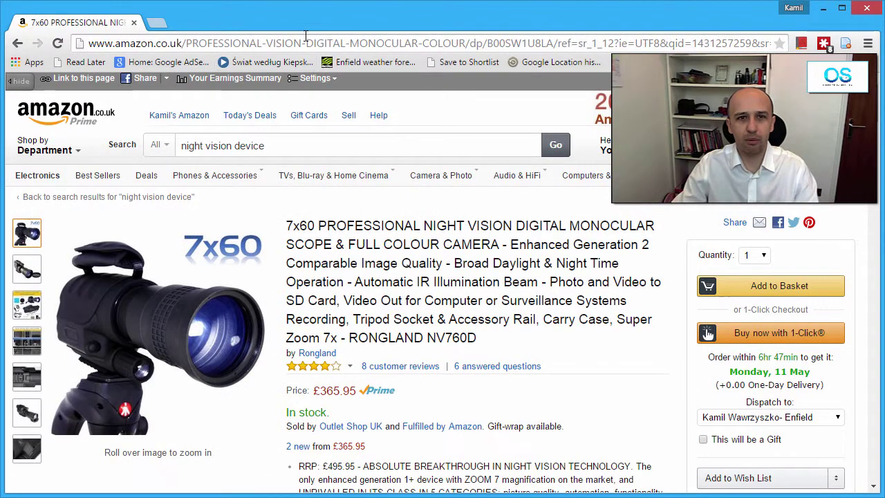
# Delete the ref= and keywords=night+vision+device tail after /dp/B00SW1U8LA/ and reload.
pyautogui.moveTo(229, 44); pyautogui.dragTo(771, 43)
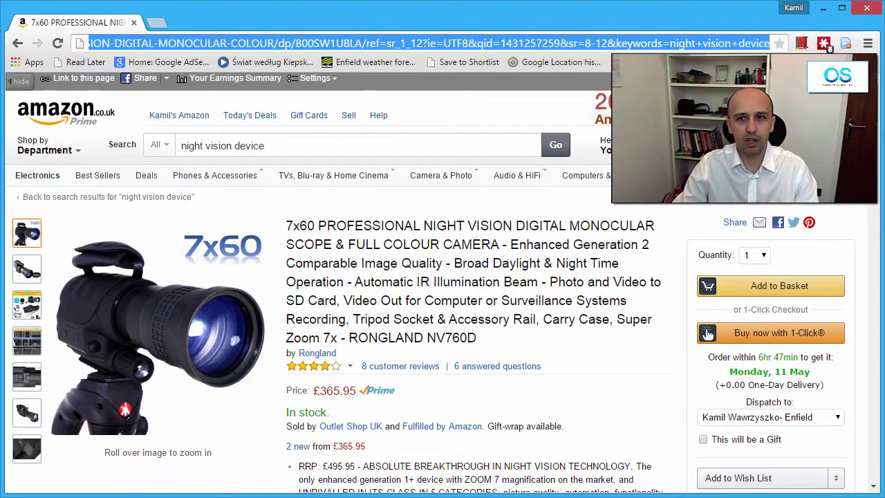
pyautogui.click(540, 42)
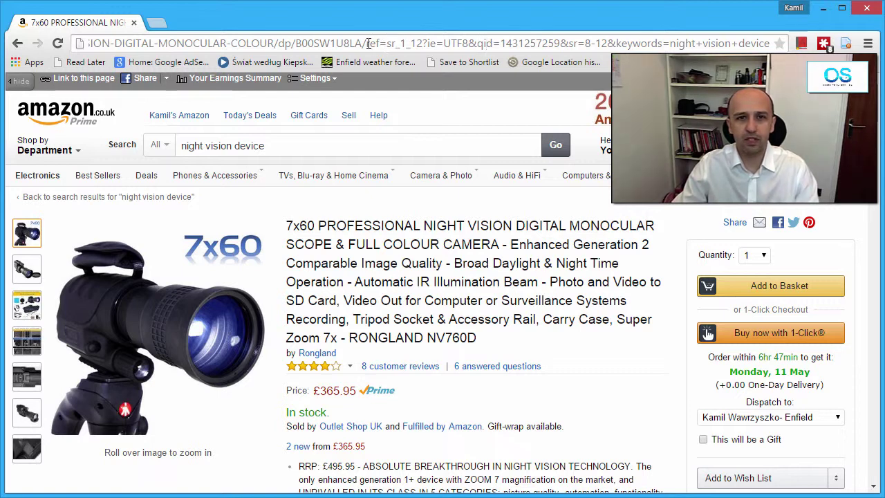
pyautogui.moveTo(372, 43); pyautogui.dragTo(769, 43)
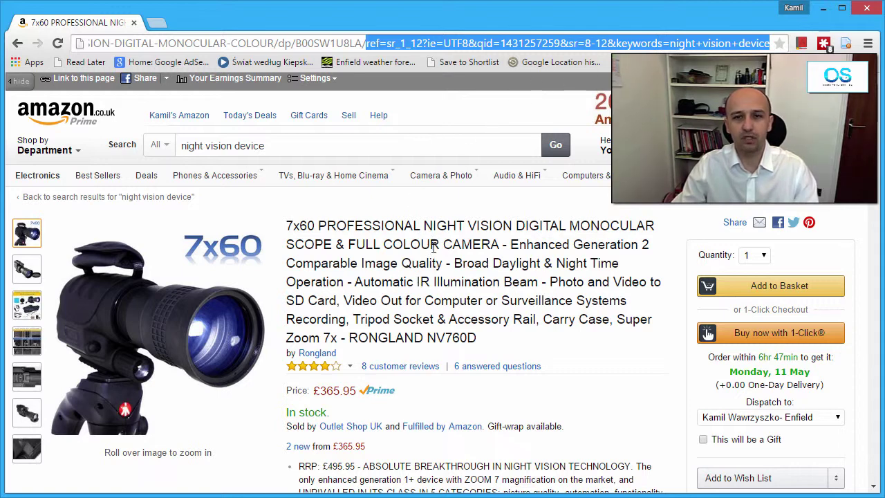
pyautogui.click(653, 43)
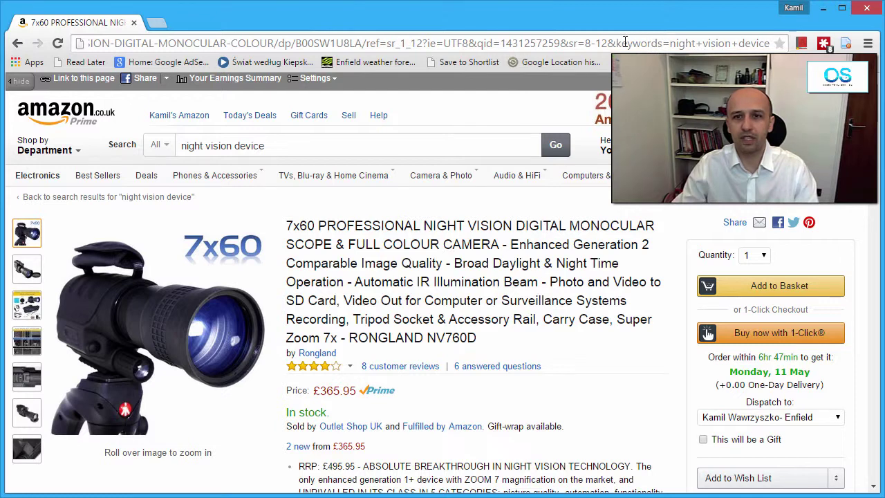
pyautogui.hotkey('shift', 'Right')
pyautogui.hotkey('shift', 'Right')
pyautogui.hotkey('shift', 'Right')
pyautogui.hotkey('shift', 'Right')
pyautogui.hotkey('shift', 'Right')
pyautogui.hotkey('shift', 'Right')
pyautogui.hotkey('shift', 'Right')
pyautogui.hotkey('shift', 'Right')
pyautogui.hotkey('shift', 'Right')
pyautogui.hotkey('shift', 'Right')
pyautogui.hotkey('shift', 'Right')
pyautogui.hotkey('shift', 'Right')
pyautogui.hotkey('shift', 'Right')
pyautogui.hotkey('shift', 'Right')
pyautogui.hotkey('shift', 'Right')
pyautogui.hotkey('shift', 'Right')
pyautogui.hotkey('shift', 'Right')
pyautogui.hotkey('shift', 'Right')
pyautogui.hotkey('shift', 'Right')
pyautogui.hotkey('shift', 'Right')
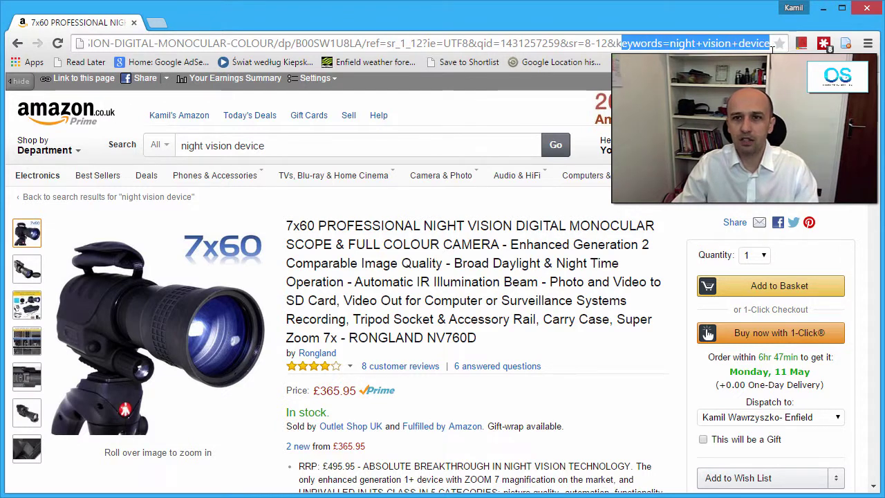
pyautogui.moveTo(771, 43); pyautogui.dragTo(619, 43)
pyautogui.click(621, 43)
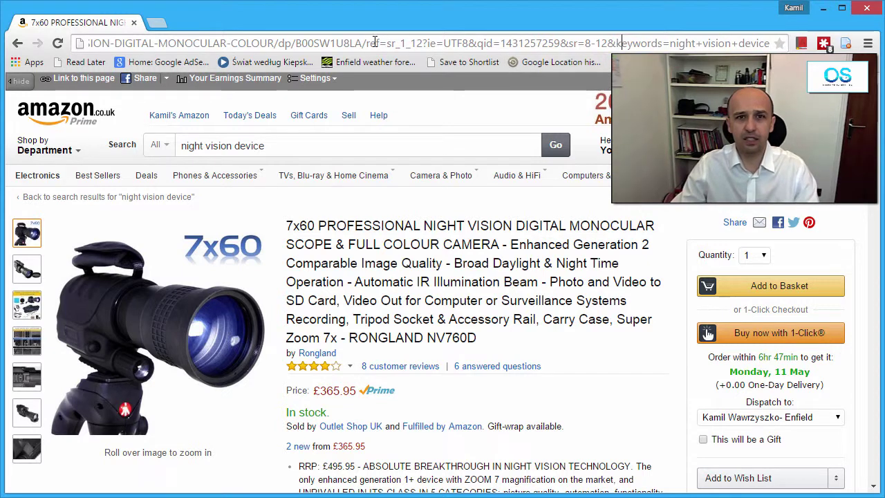
pyautogui.moveTo(367, 43); pyautogui.dragTo(773, 43)
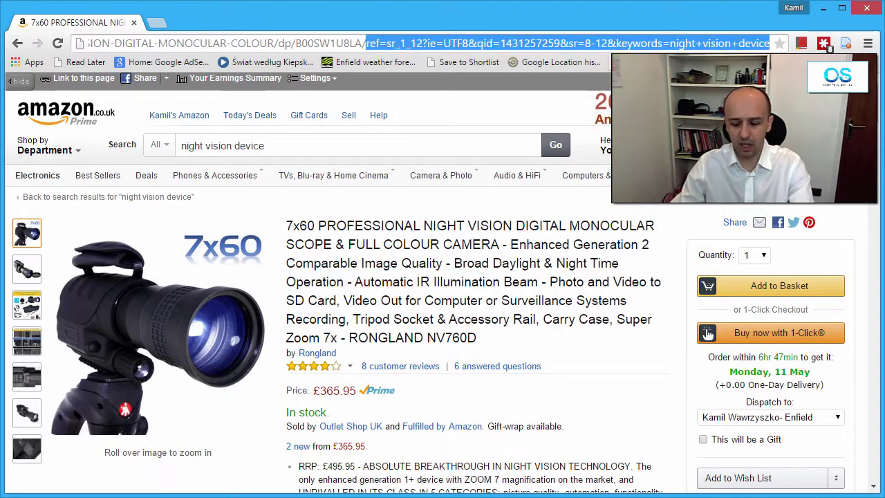
pyautogui.press('BackSpace')
pyautogui.press('Return')
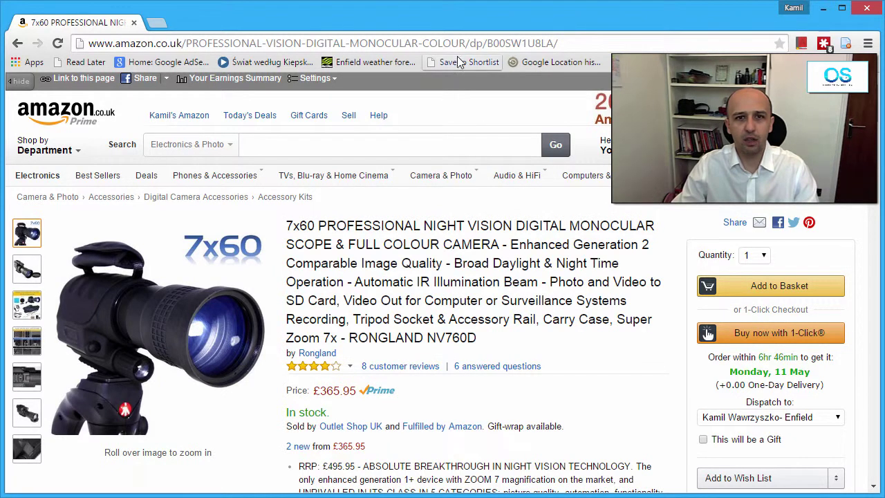
# Remove the product-name slug from the address and load the shortened page.
pyautogui.moveTo(466, 43); pyautogui.dragTo(188, 46)
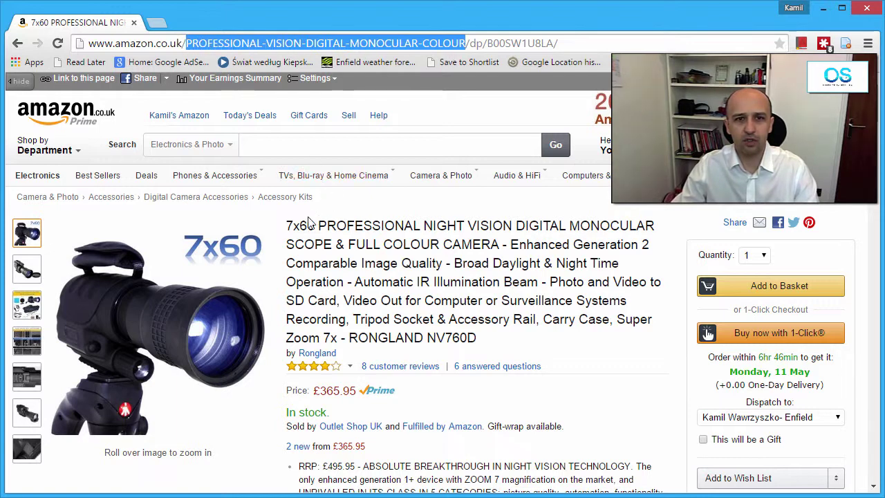
pyautogui.press('Delete')
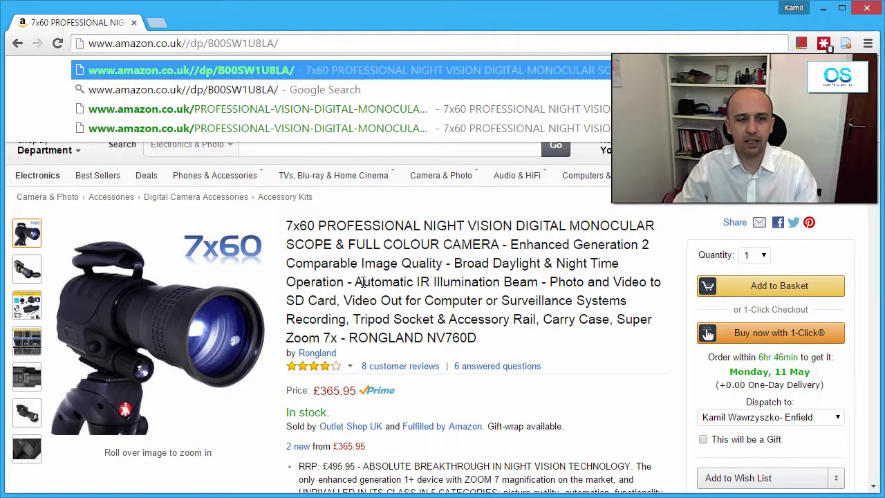
pyautogui.press('Return')
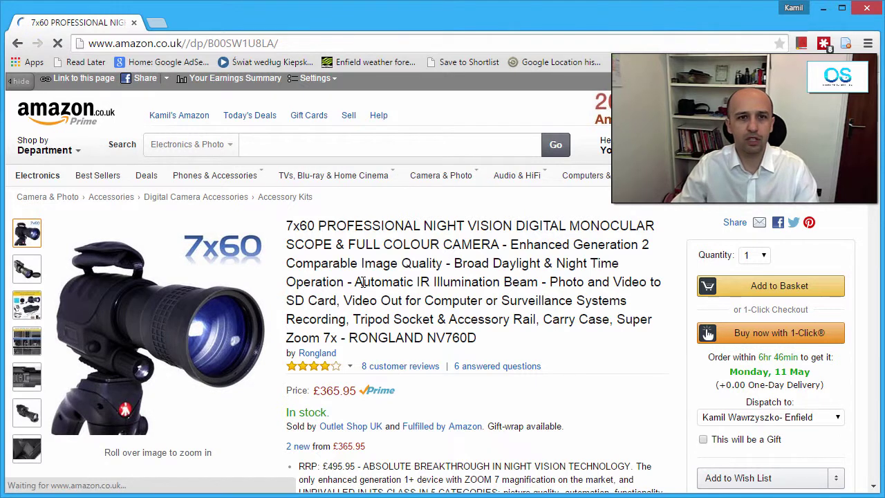
pyautogui.click(338, 42)
pyautogui.click(338, 42)
pyautogui.press('BackSpace')
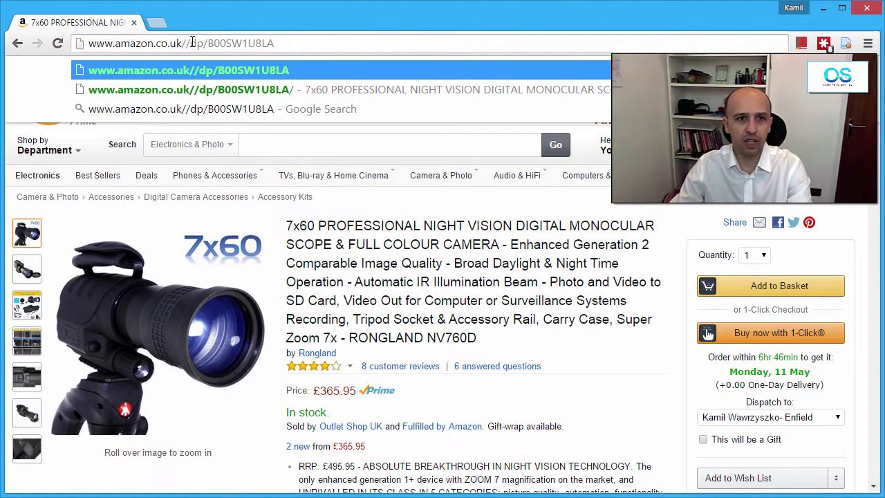
pyautogui.click(192, 42)
pyautogui.press('BackSpace')
pyautogui.press('Return')
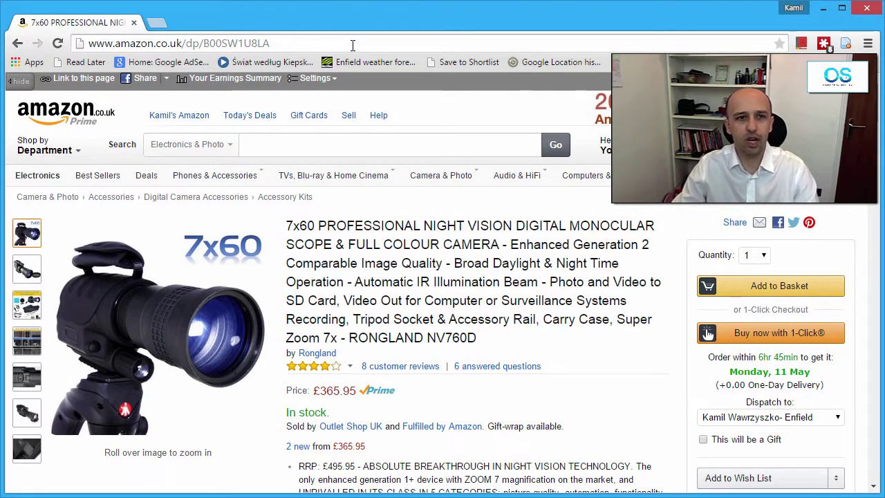
pyautogui.click(117, 43)
pyautogui.click(117, 45)
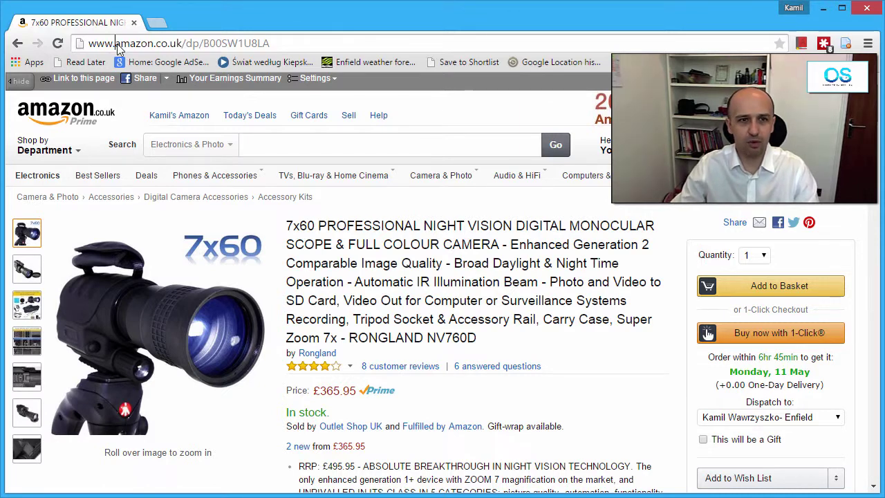
pyautogui.press('BackSpace')
pyautogui.press('BackSpace')
pyautogui.press('BackSpace')
pyautogui.press('BackSpace')
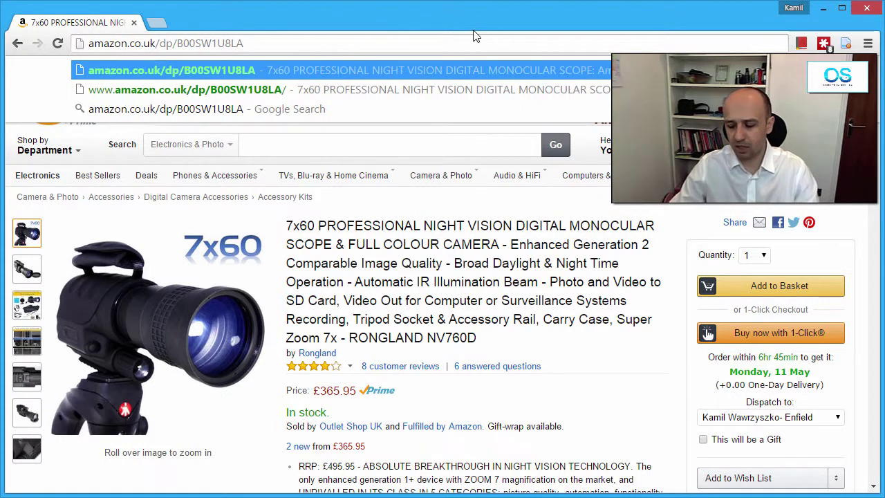
pyautogui.press('Return')
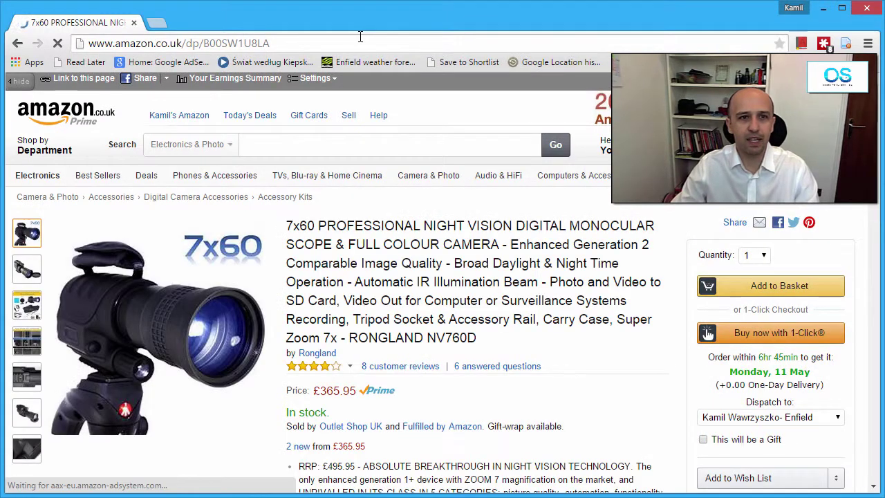
# Select the entire product address in the address bar for copying.
pyautogui.doubleClick(104, 43)
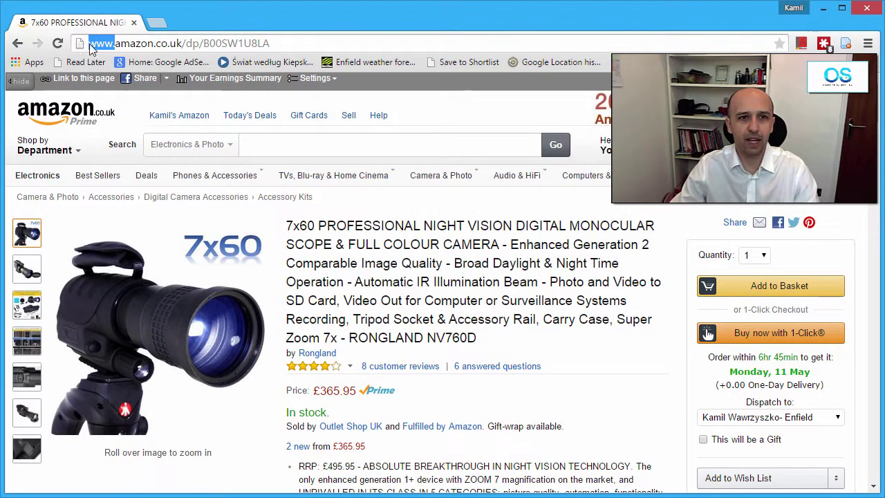
pyautogui.click(114, 43)
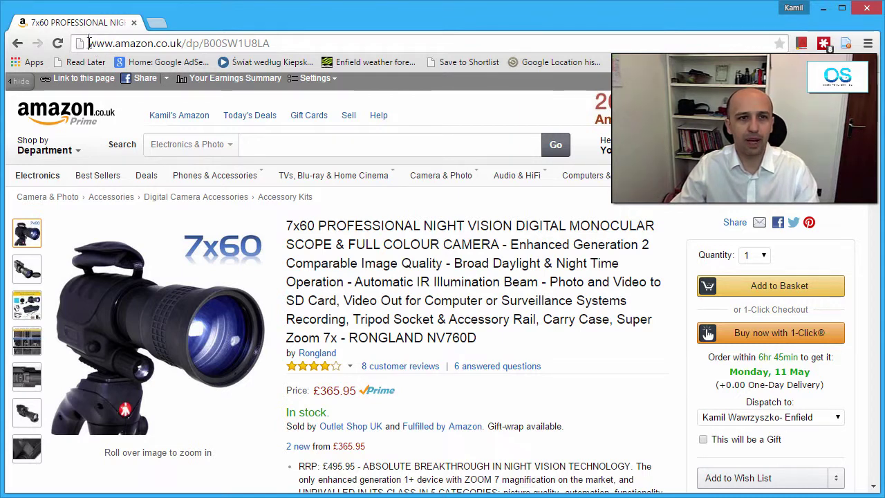
pyautogui.click(94, 43)
pyautogui.moveTo(301, 45); pyautogui.dragTo(161, 43)
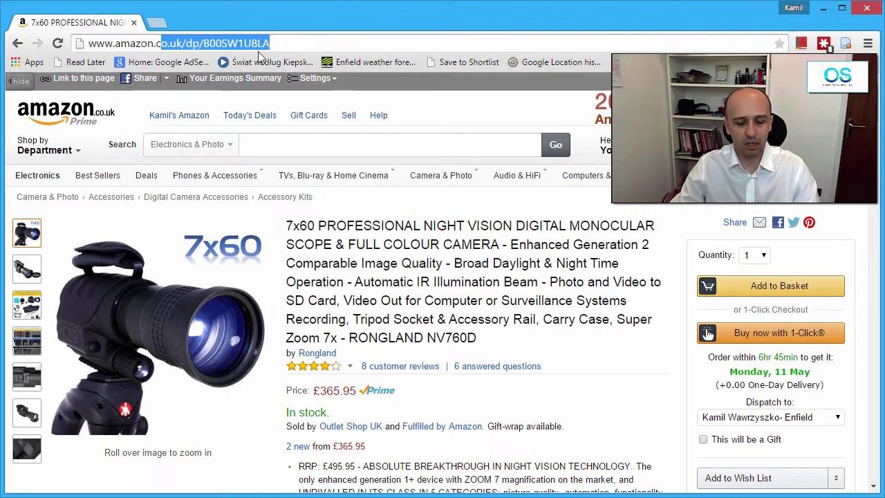
pyautogui.hotkey('ctrl', 'a')
pyautogui.hotkey('ctrl', 'c')
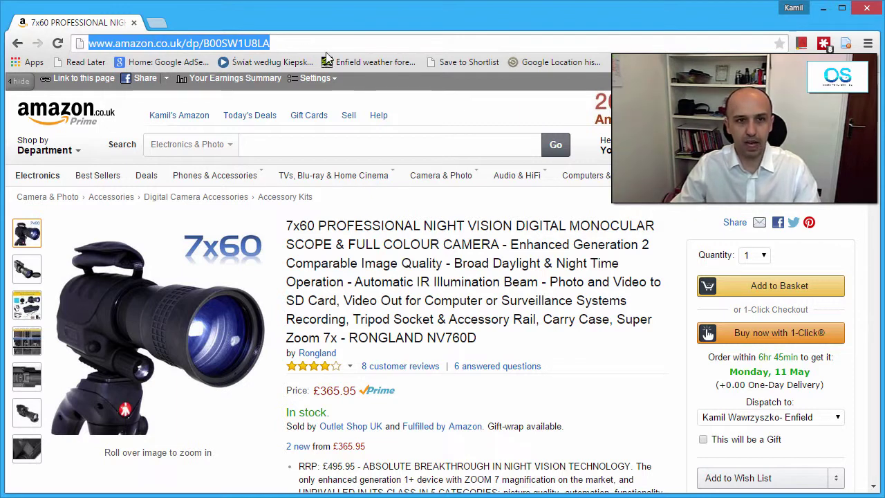
pyautogui.click(330, 142)
pyautogui.hotkey('ctrl', 'v')
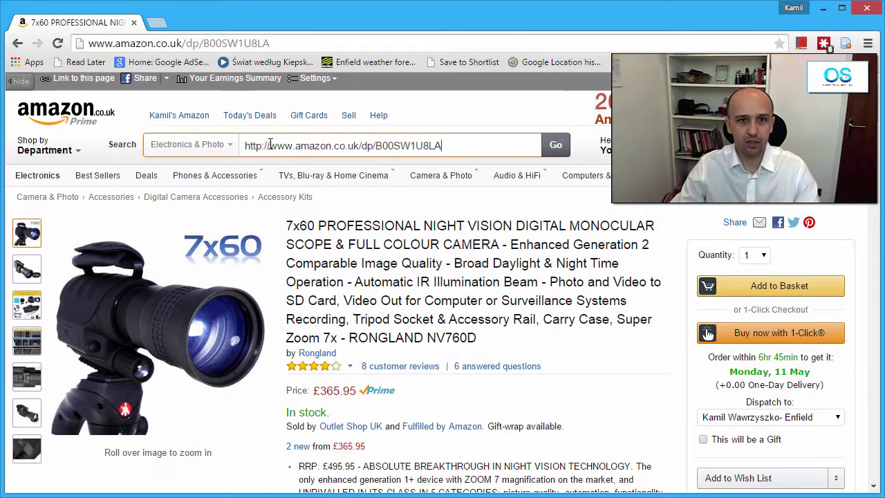
pyautogui.moveTo(268, 144); pyautogui.dragTo(238, 143)
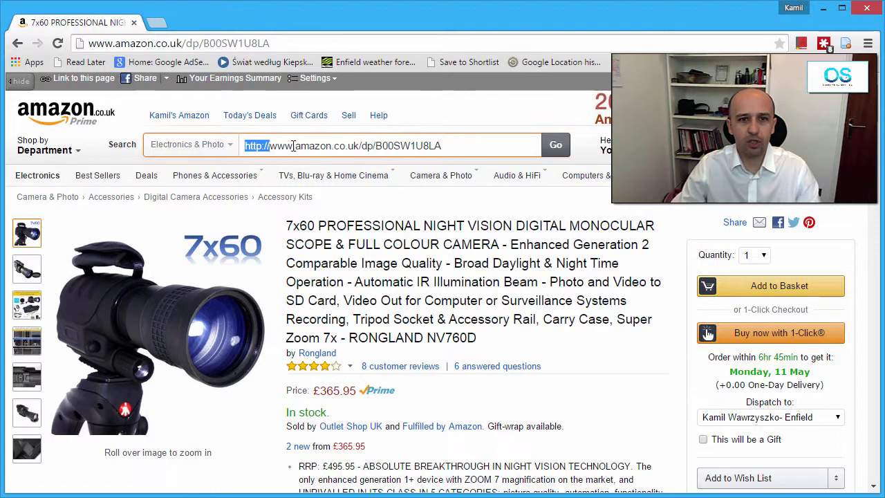
pyautogui.moveTo(298, 146); pyautogui.dragTo(231, 150)
pyautogui.press('BackSpace')
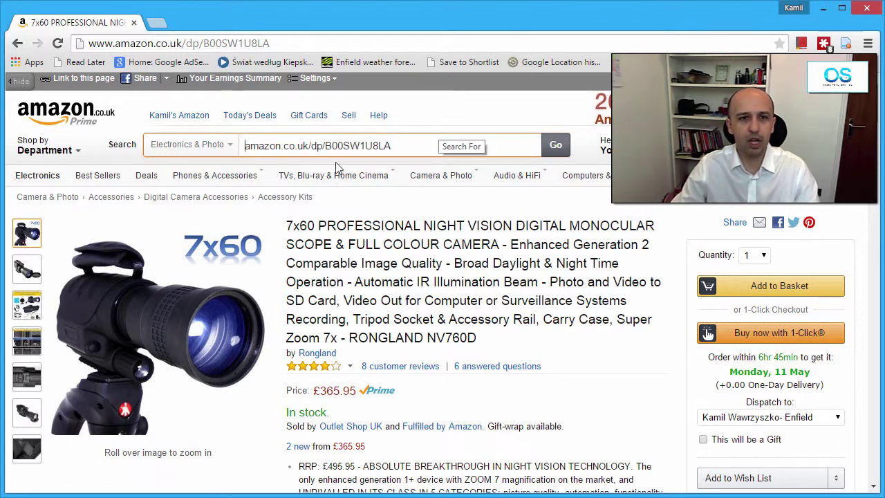
# Reopen the 7x60 monocular from the home page's recently viewed items.
pyautogui.click(83, 121)
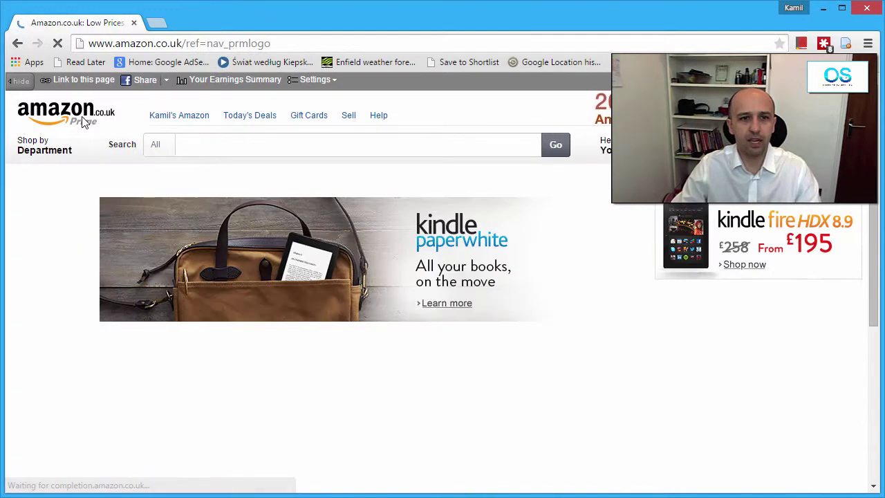
pyautogui.scroll(-2, 68, 219)
pyautogui.scroll(-3, 67, 219)
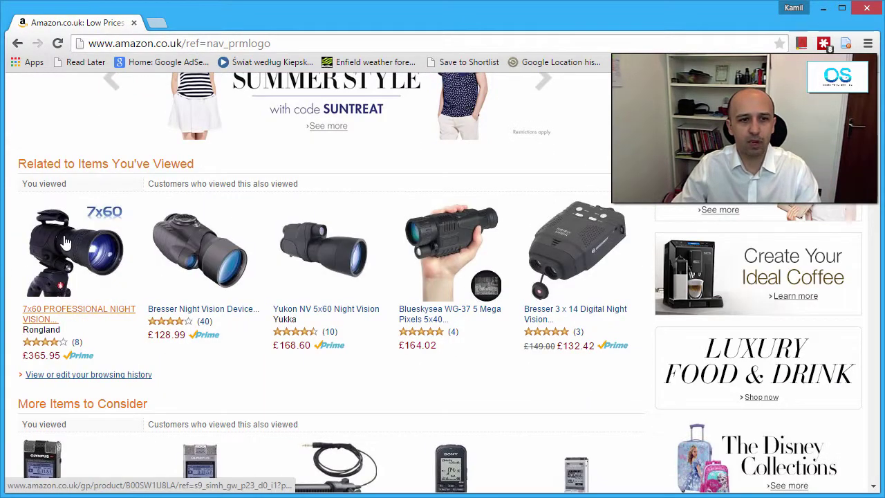
pyautogui.click(65, 241)
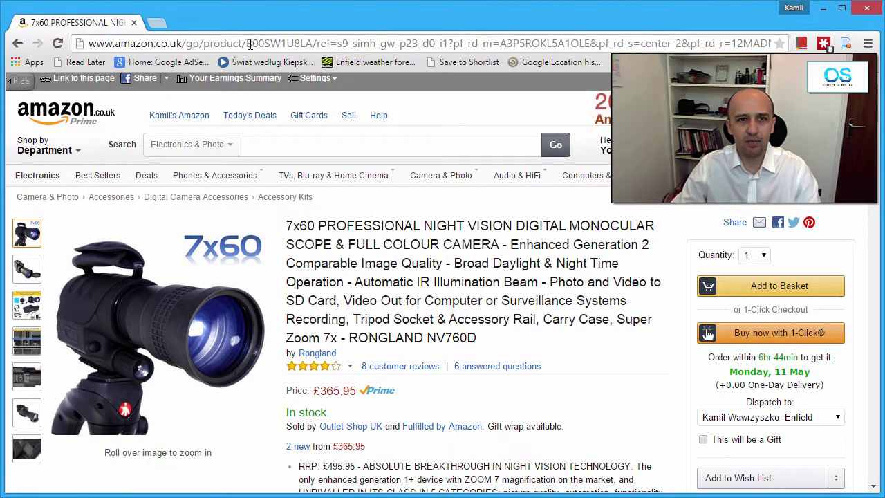
# Delete the ref= tracking tail from the monocular's address and reload.
pyautogui.moveTo(330, 43); pyautogui.dragTo(517, 66)
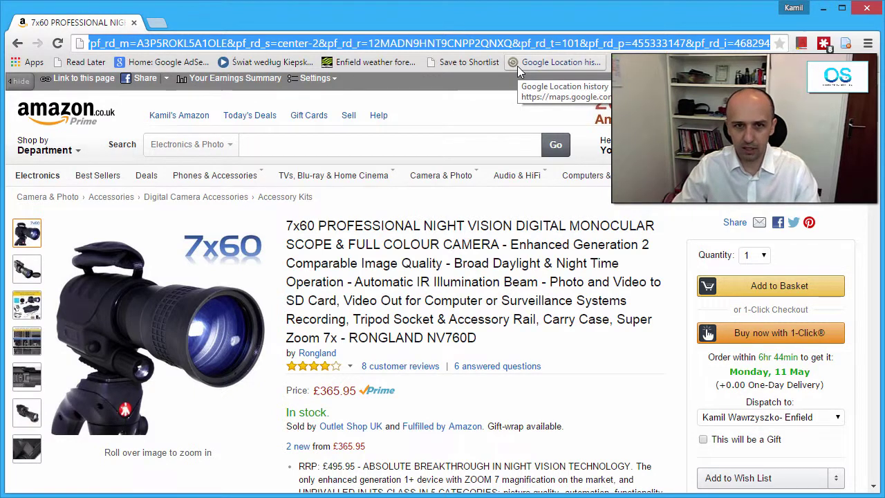
pyautogui.press('BackSpace')
pyautogui.press('Return')
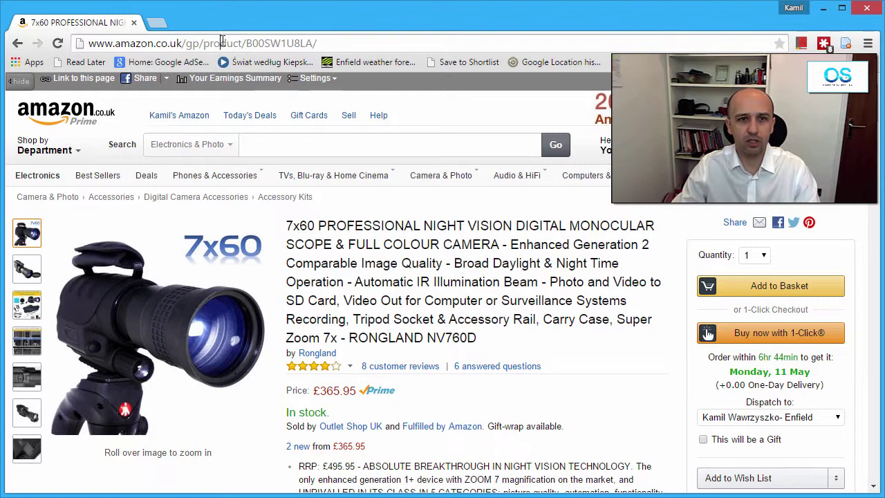
# Remove 'product' and 'gp/' from the address path, reaching a 404 page.
pyautogui.press('BackSpace')
pyautogui.press('Return')
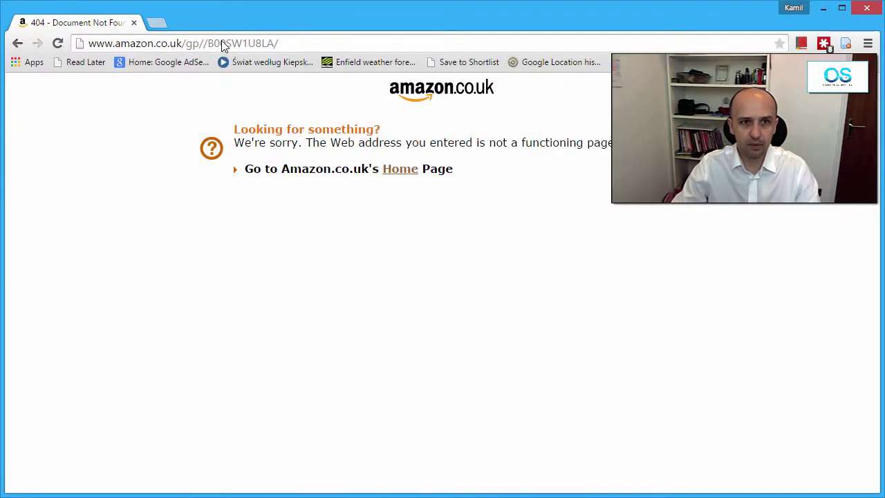
pyautogui.click(206, 39)
pyautogui.click(205, 41)
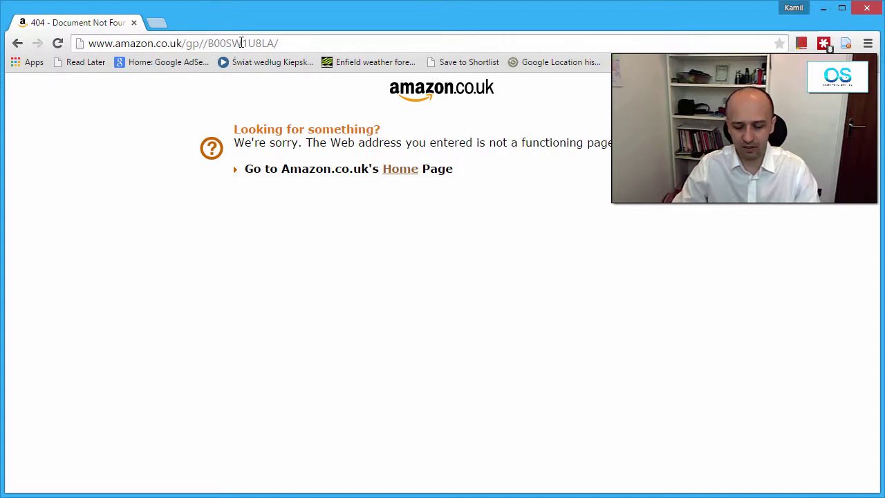
pyautogui.press('BackSpace')
pyautogui.press('BackSpace')
pyautogui.press('BackSpace')
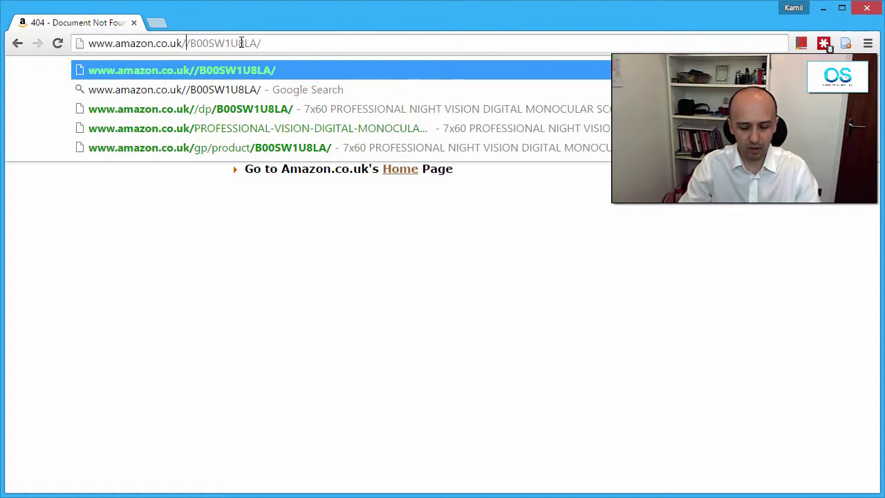